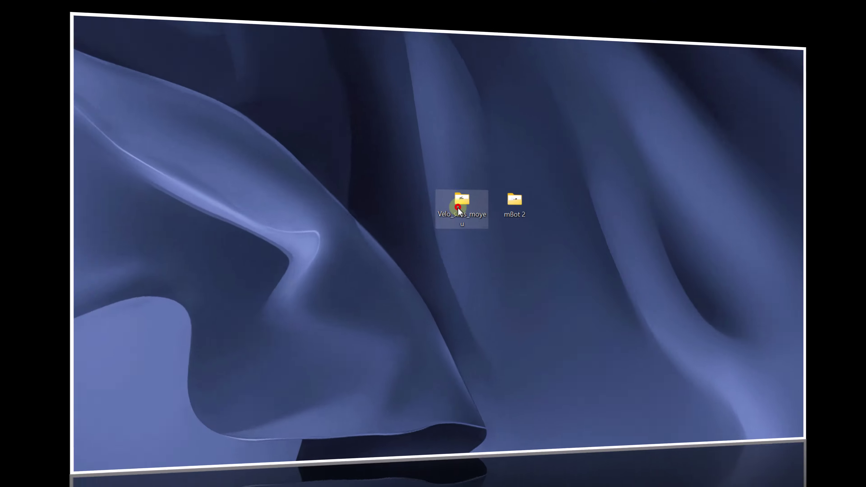
Open Velo.SLDASM from Velo_sans_moyeu, then mBot2.SLDASM from the mBot 2 folder.
double_click(441, 205)
double_click(614, 312)
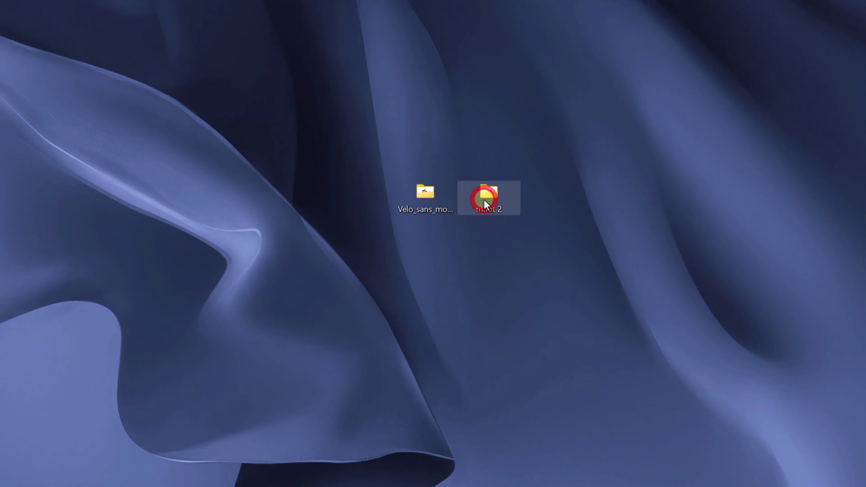
double_click(484, 199)
scroll(553, 253, "down", 15)
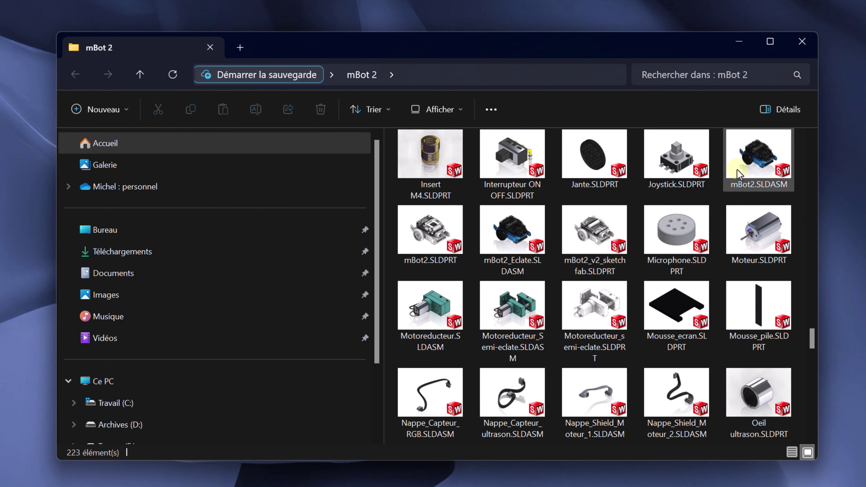
double_click(747, 163)
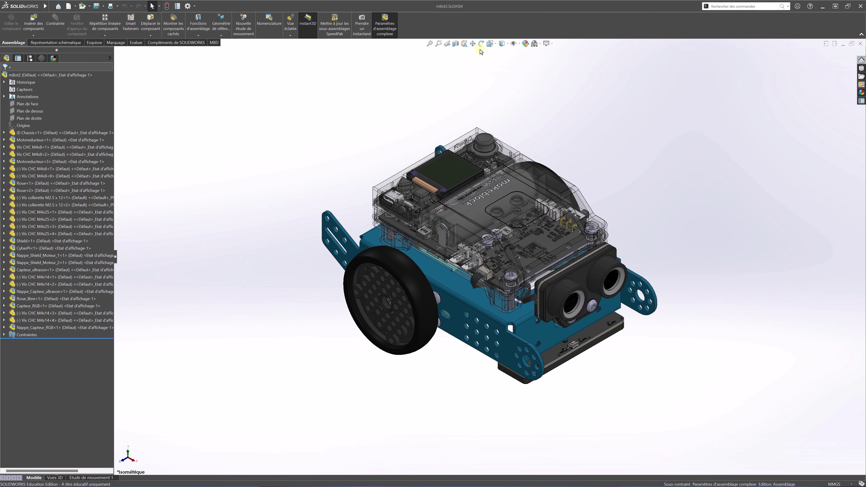
Orbit the mBot2 robot to its side and underside, then browse the view and scene display options.
left_click(481, 44)
left_click_drag(361, 235, 286, 237)
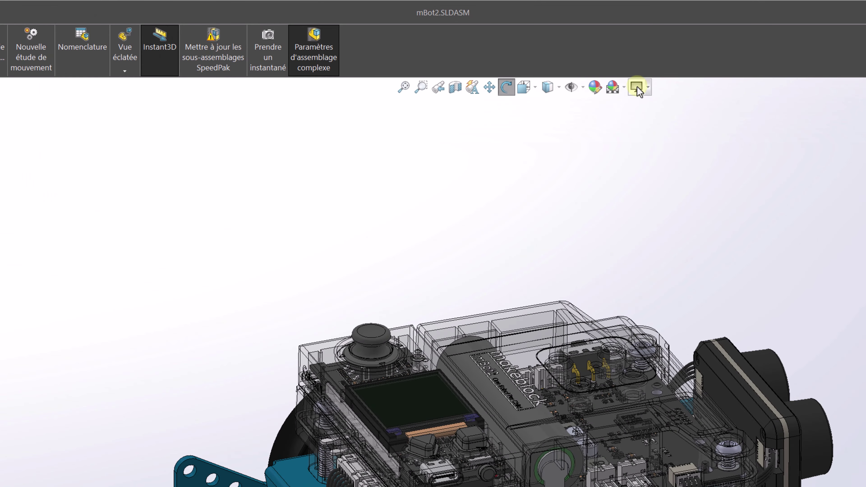
left_click(552, 42)
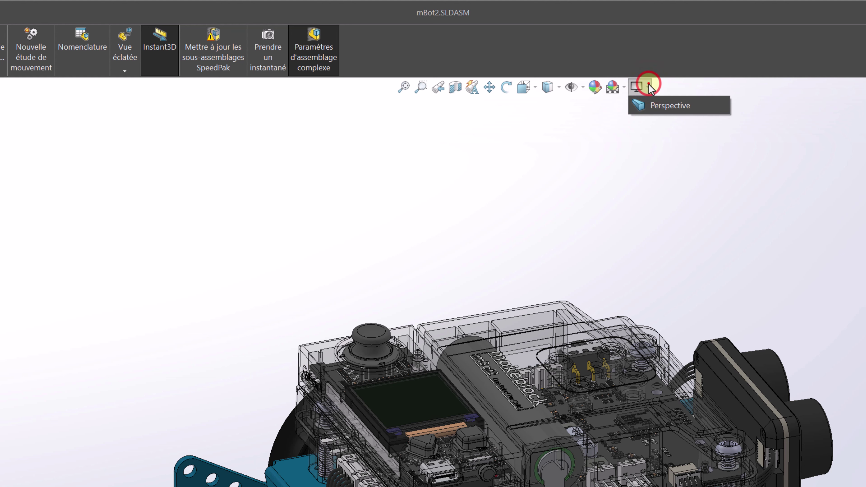
left_click(648, 85)
left_click(625, 87)
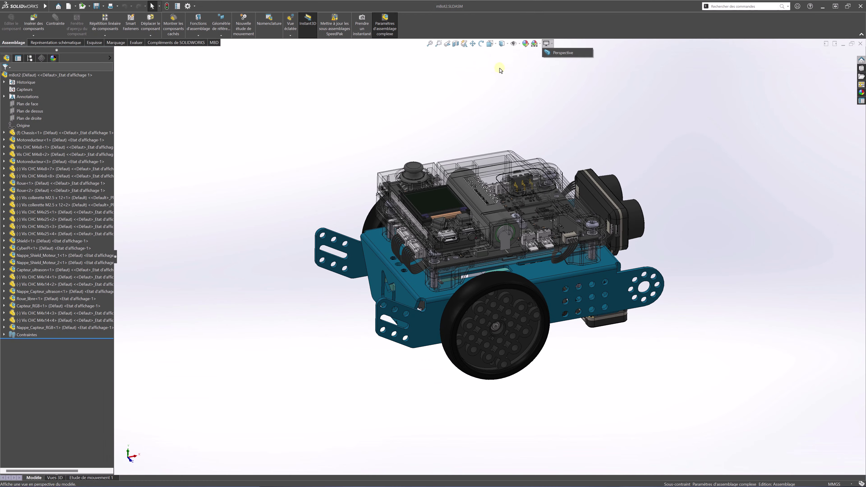
left_click(544, 135)
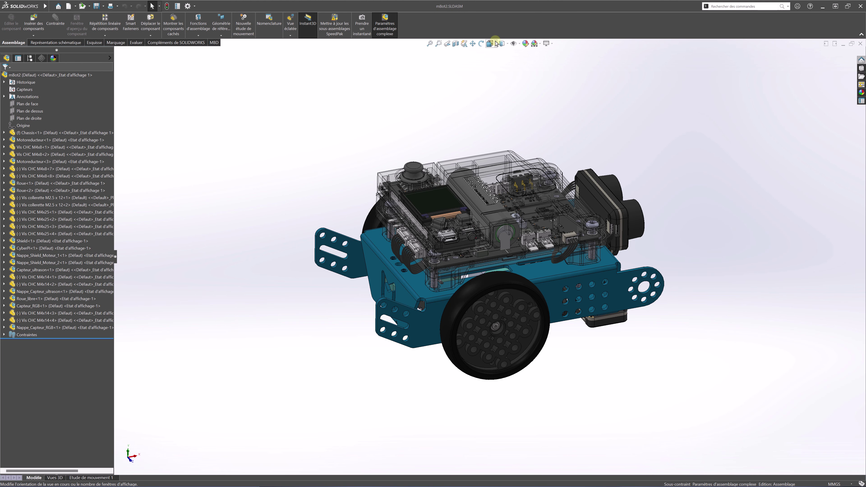
Switch the robot to Isometric, zoom in on the circuit board, then zoom to fit.
left_click(495, 44)
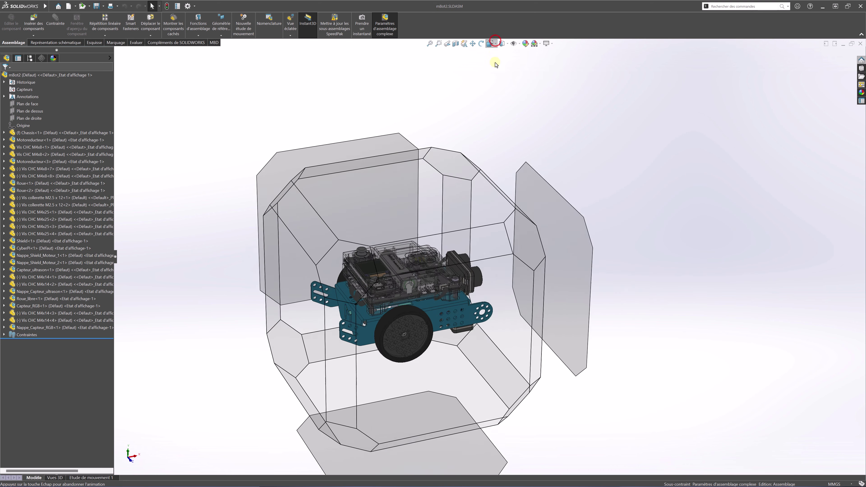
left_click(525, 60)
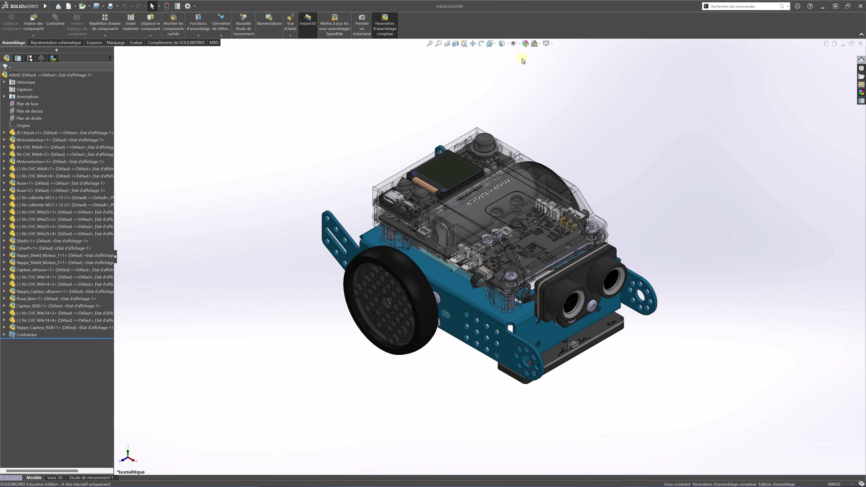
scroll(506, 285, "down", 10)
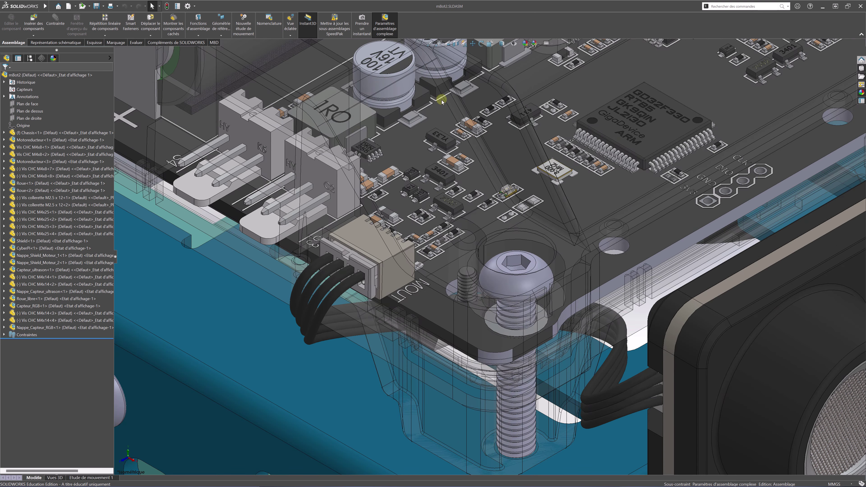
left_click(430, 43)
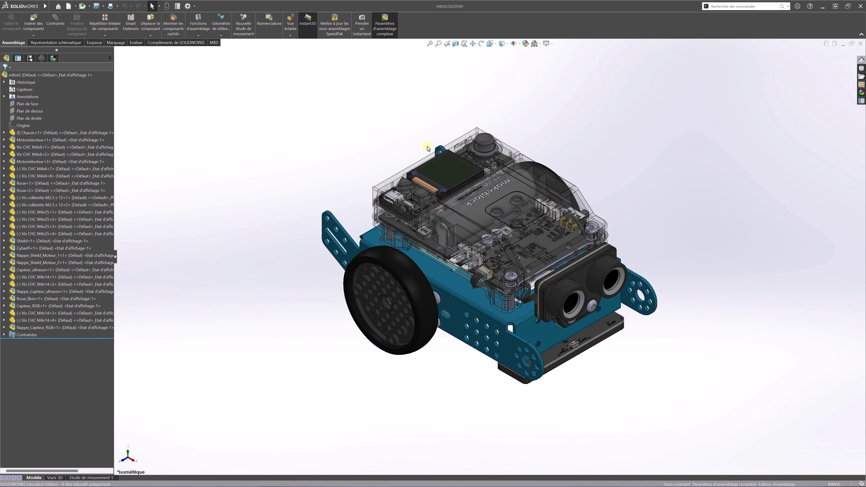
In System Options, check Performance, then uncheck 'Utiliser les paramètres d'assemblage complexe' under Assemblages.
left_click(194, 6)
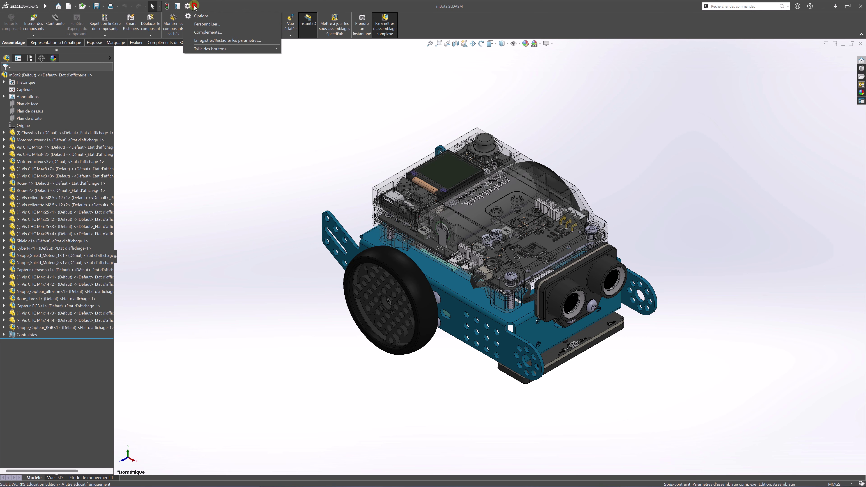
left_click(201, 16)
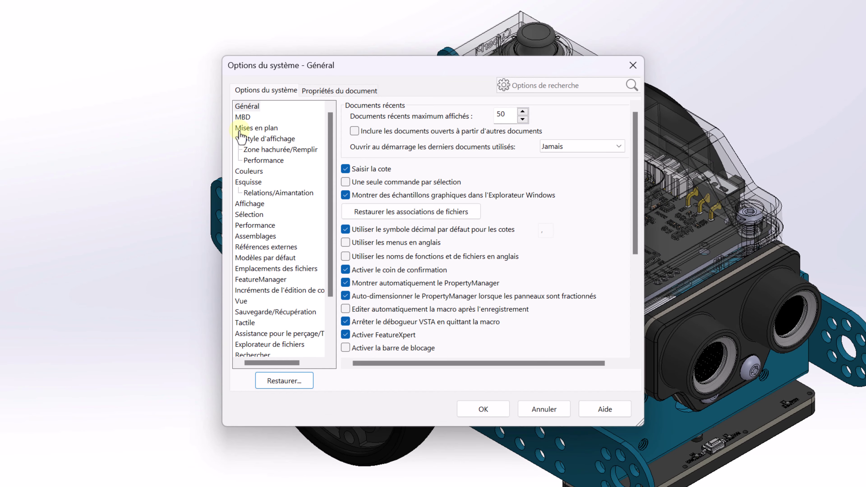
left_click(270, 225)
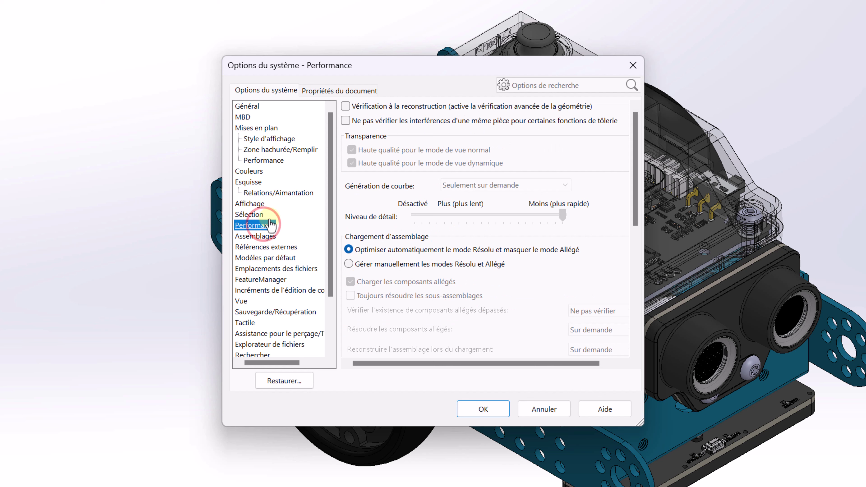
scroll(446, 175, "down", 4)
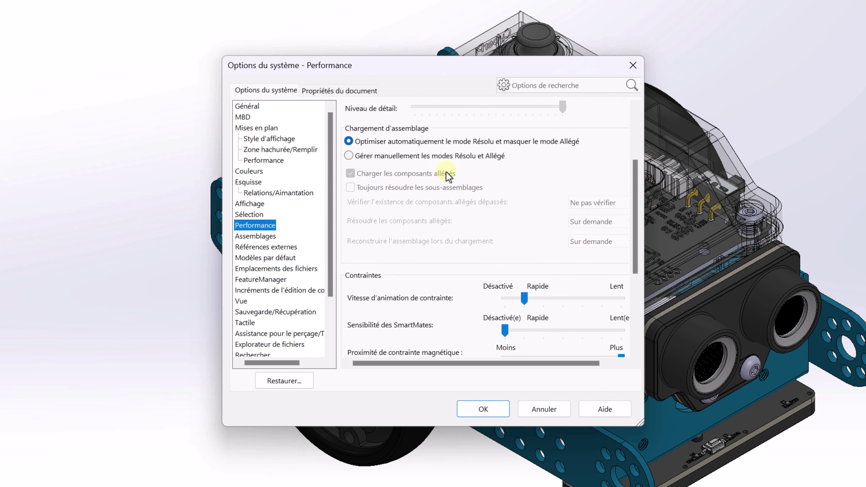
scroll(446, 176, "down", 6)
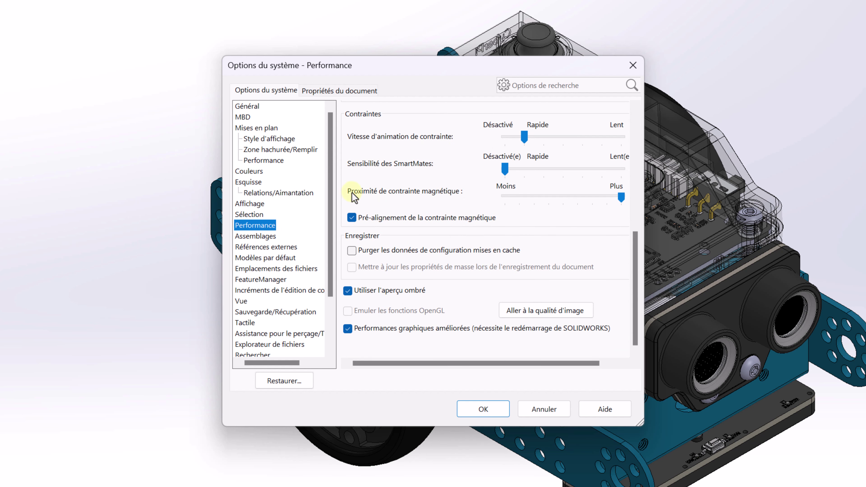
left_click(265, 237)
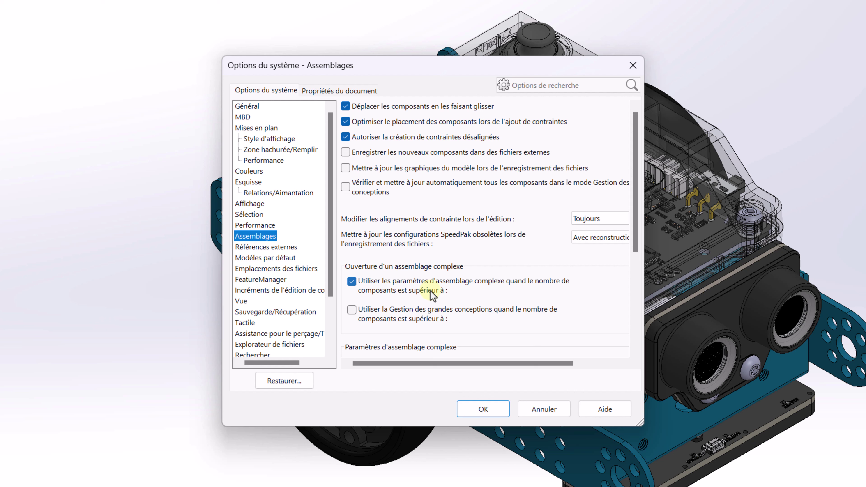
left_click(352, 281)
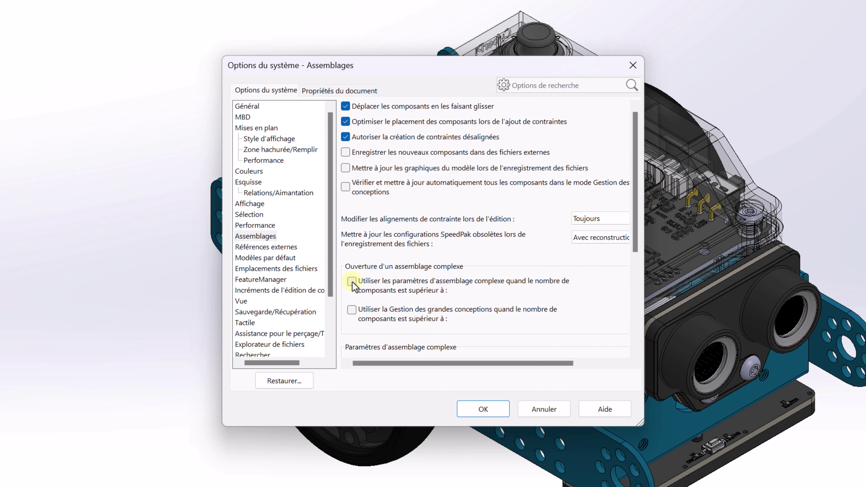
Confirm the options with OK, relaunch SOLIDWORKS from the desktop icon and dismiss the Welcome dialog.
left_click(484, 410)
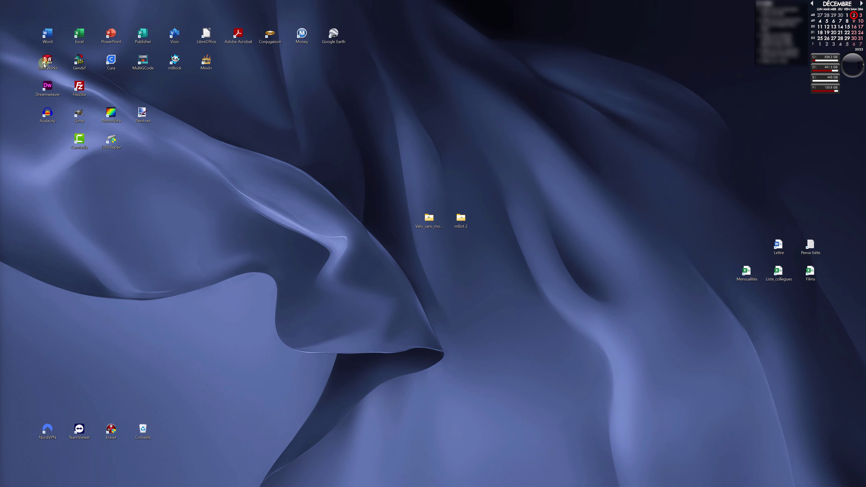
double_click(44, 64)
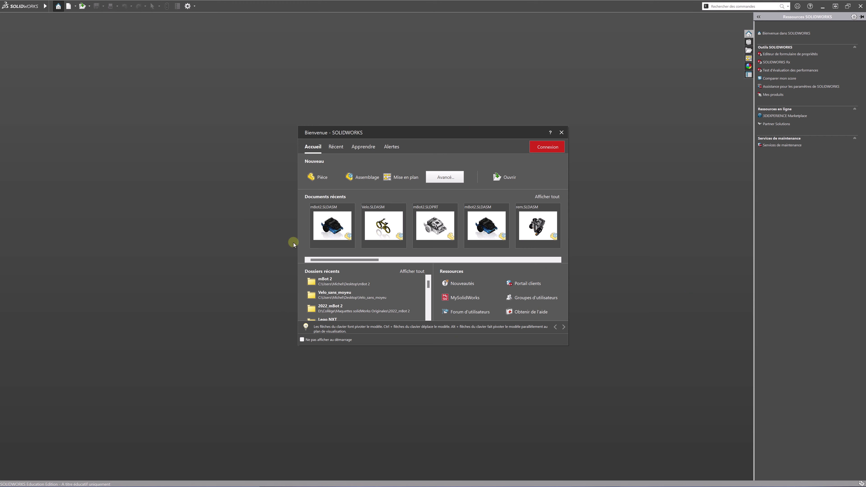
left_click(331, 228)
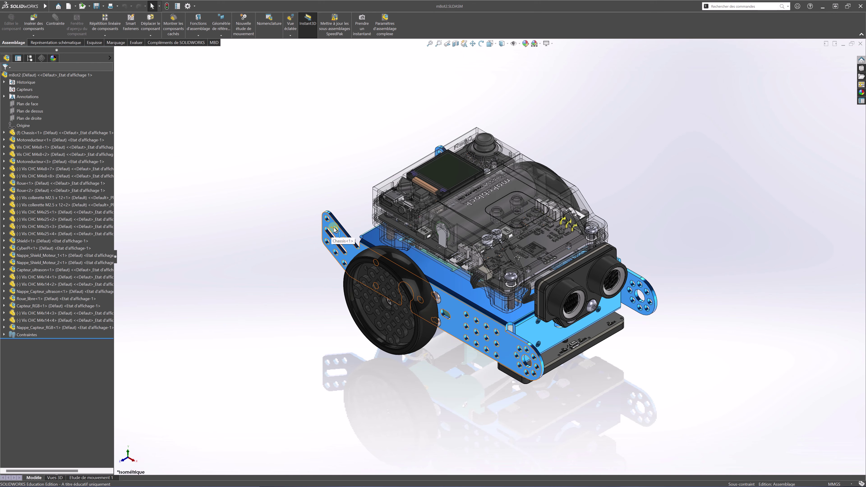
Orbit the mBot2 to its opposite side and enable RealView Graphics from the View Settings list.
left_click(548, 44)
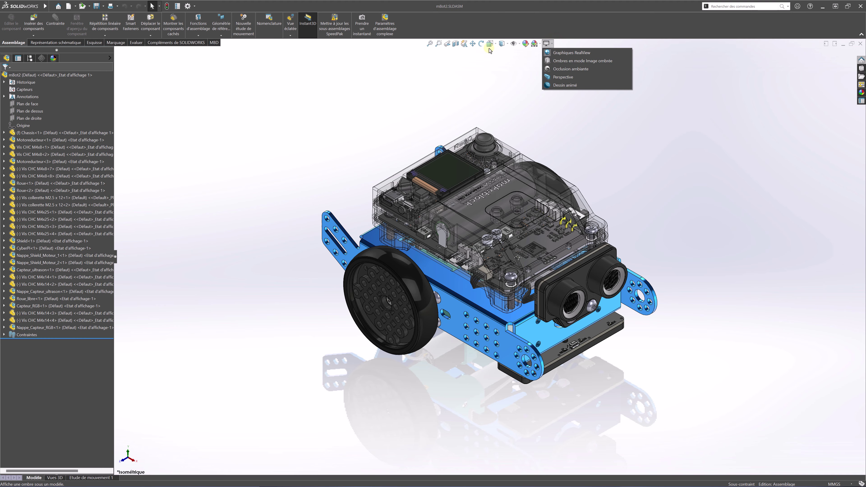
left_click(481, 44)
left_click_drag(459, 241, 363, 280)
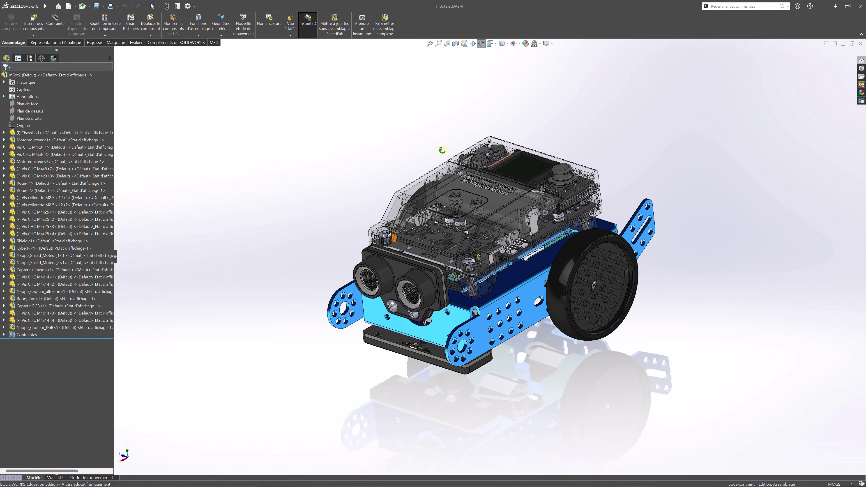
left_click(483, 46)
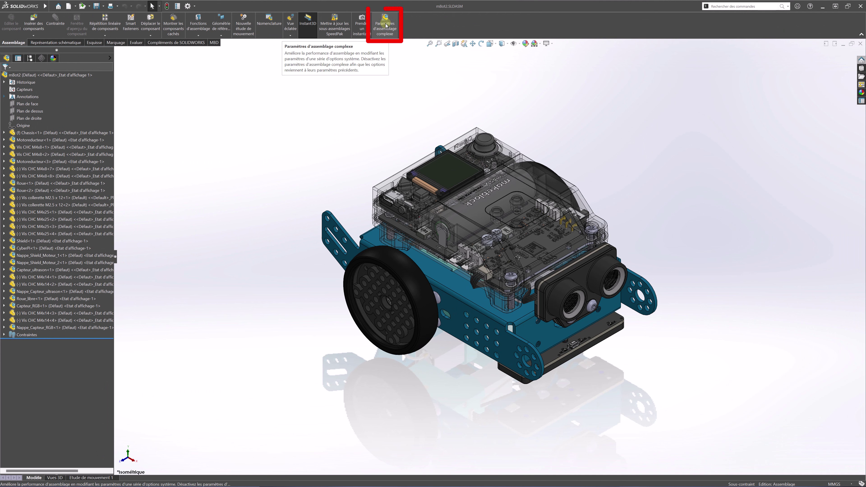
left_click(552, 43)
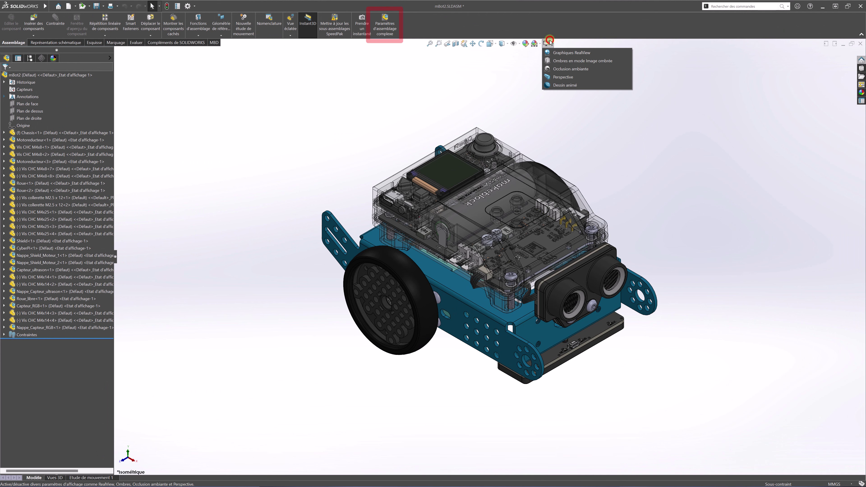
left_click(555, 52)
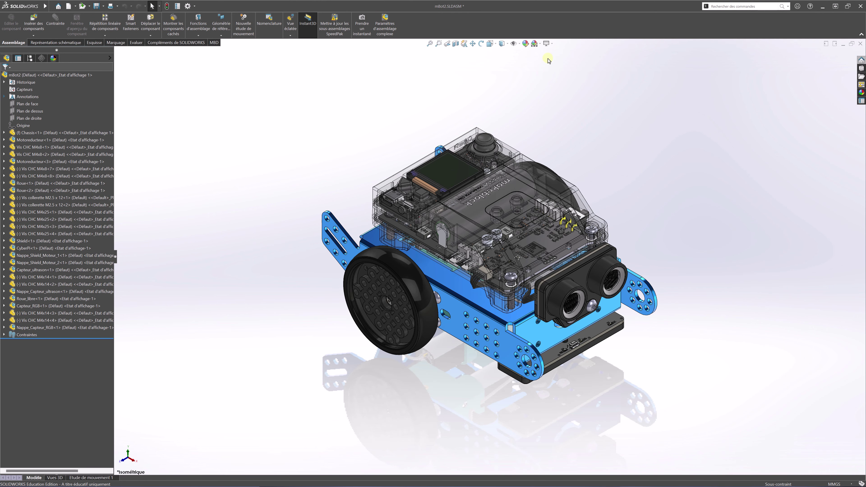
left_click(196, 7)
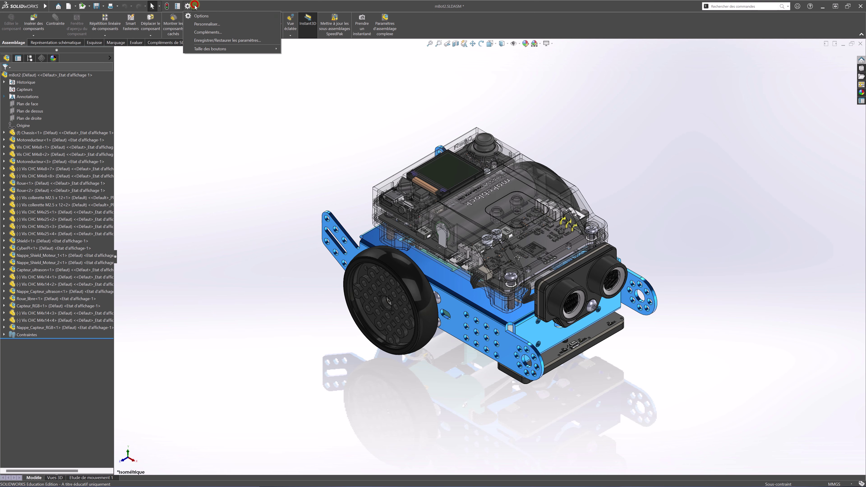
Uncheck 'Use Large Assembly Settings when the number of components exceeds' on the Assemblies page and confirm.
left_click(201, 15)
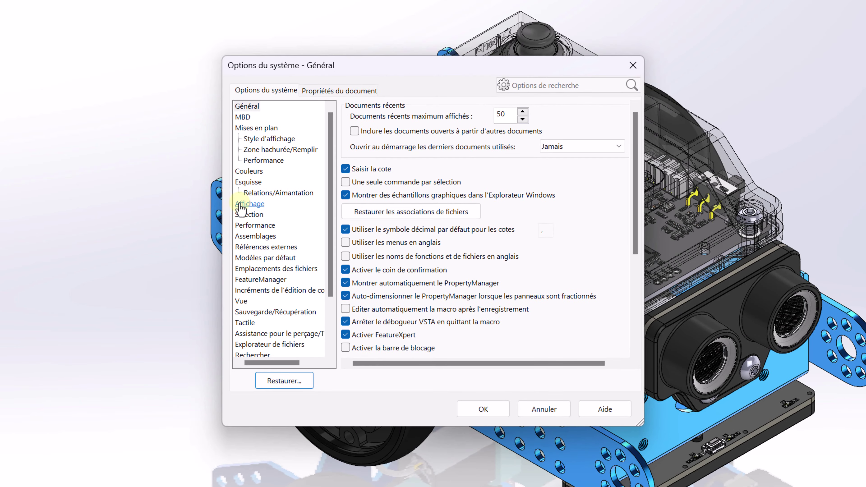
left_click(320, 238)
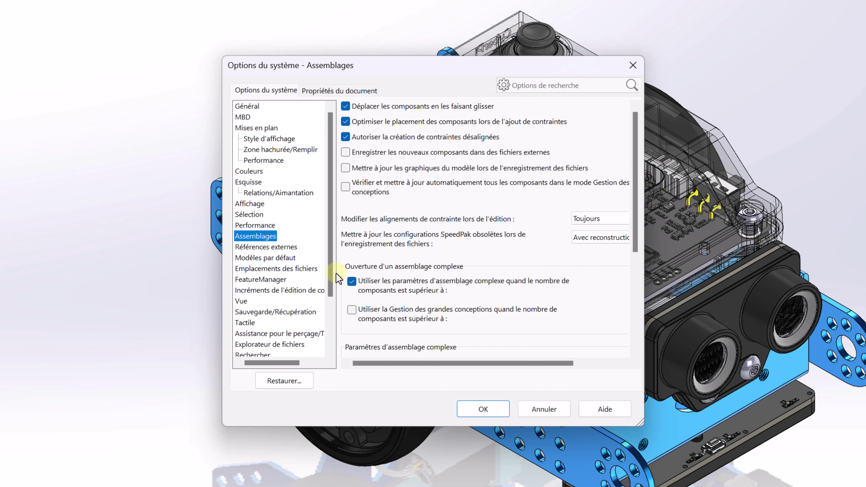
left_click(352, 282)
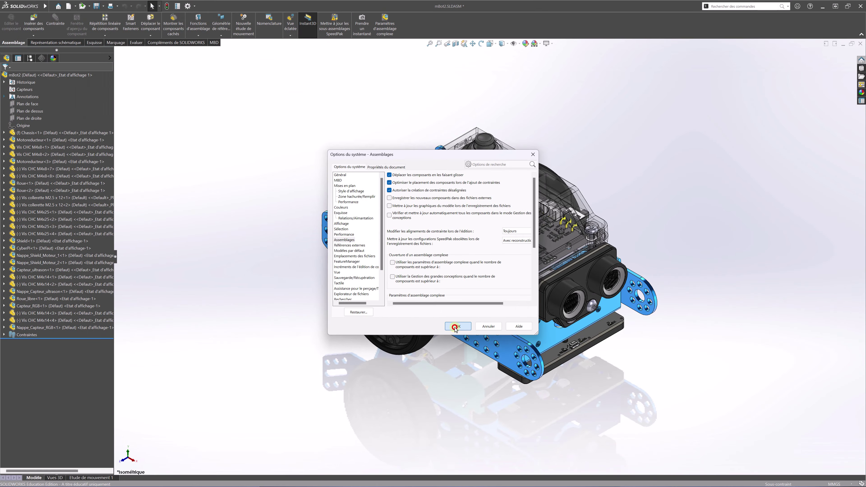
left_click(455, 327)
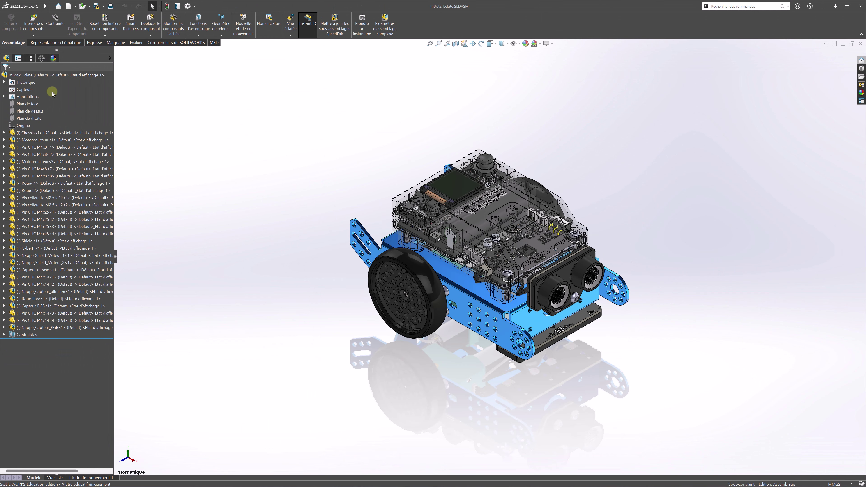
Explode mBot2_Eclate from its top-level node, orbit to inspect it, then collapse it again.
left_click(55, 76)
right_click(55, 77)
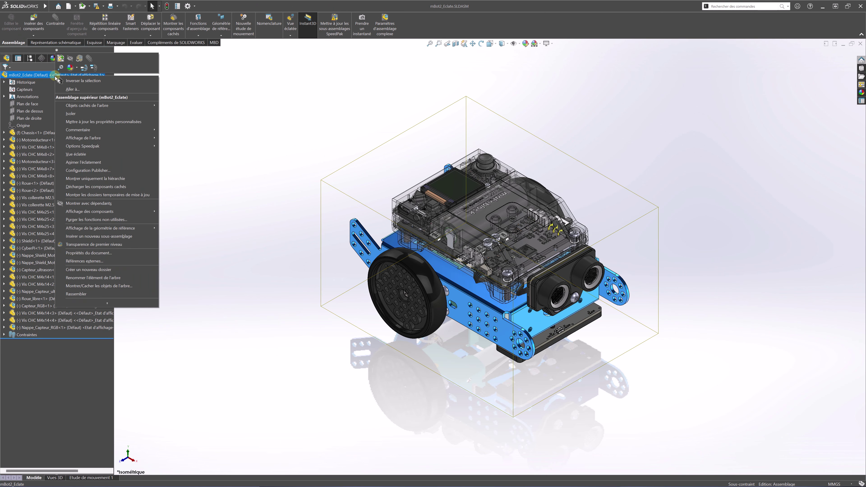
left_click(82, 154)
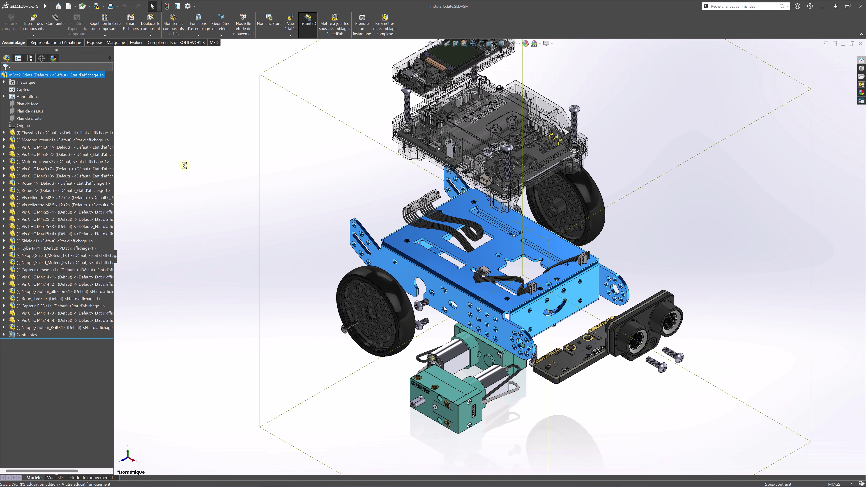
left_click(184, 166)
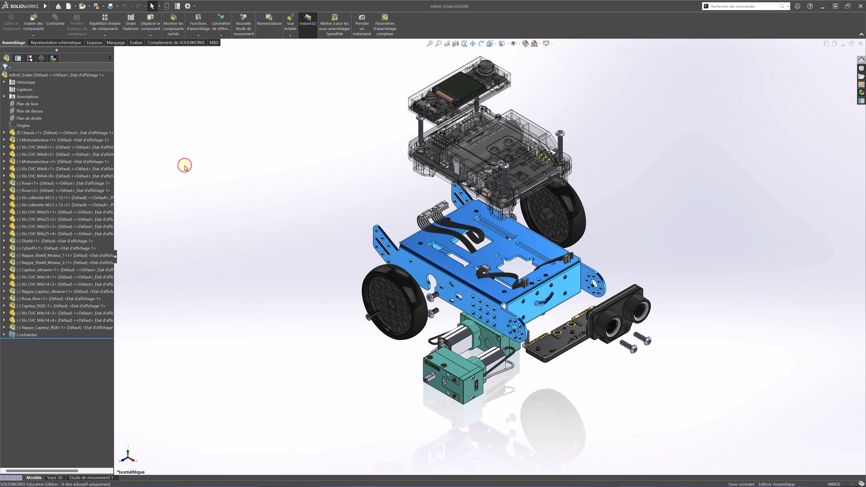
left_click(481, 44)
left_click_drag(346, 239, 238, 196)
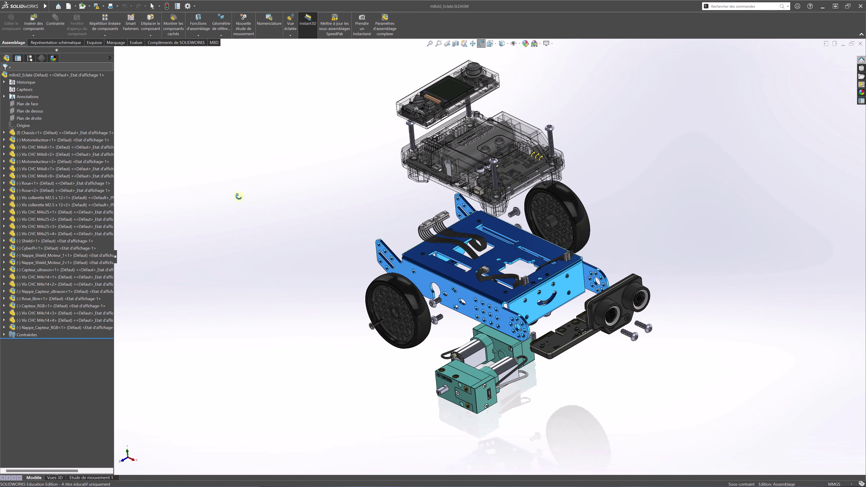
right_click(81, 74)
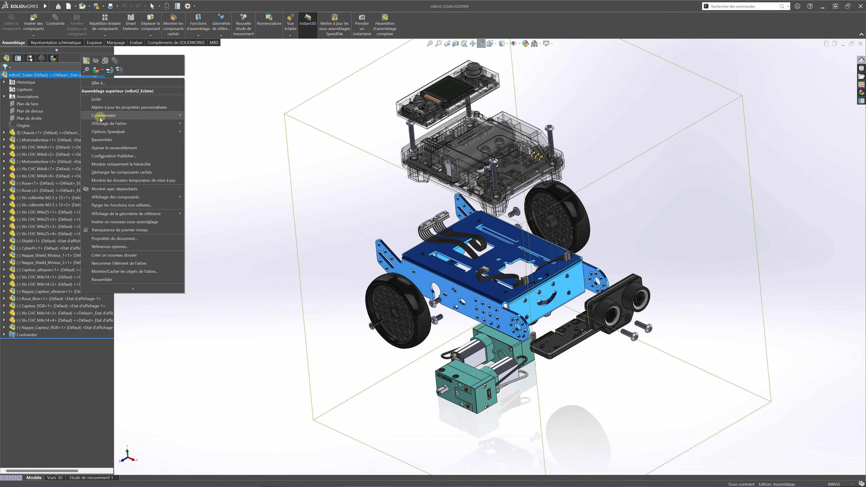
left_click(102, 140)
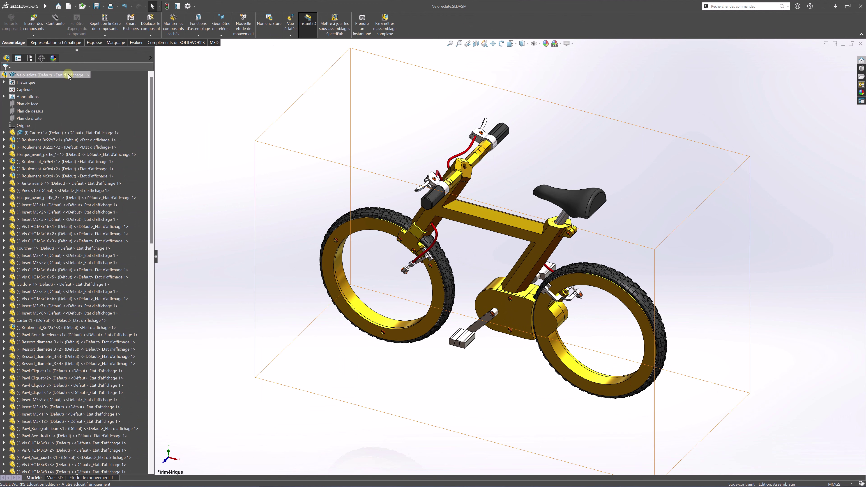
Explode Velo_eclate from its top node, orbit it, and zoom into the gear hub.
right_click(69, 76)
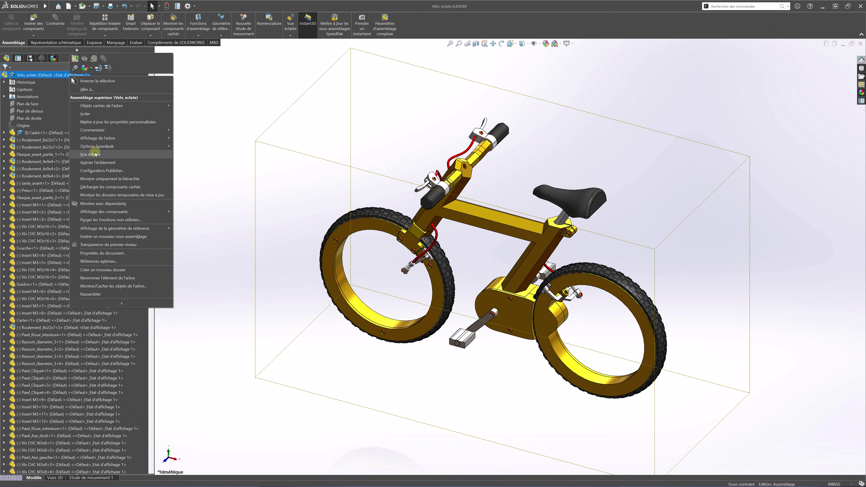
left_click(92, 154)
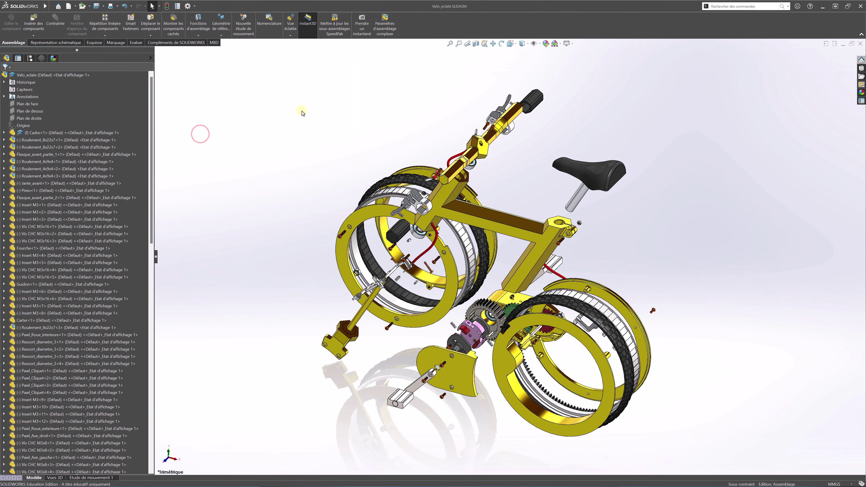
left_click(502, 44)
left_click_drag(507, 196, 170, 164)
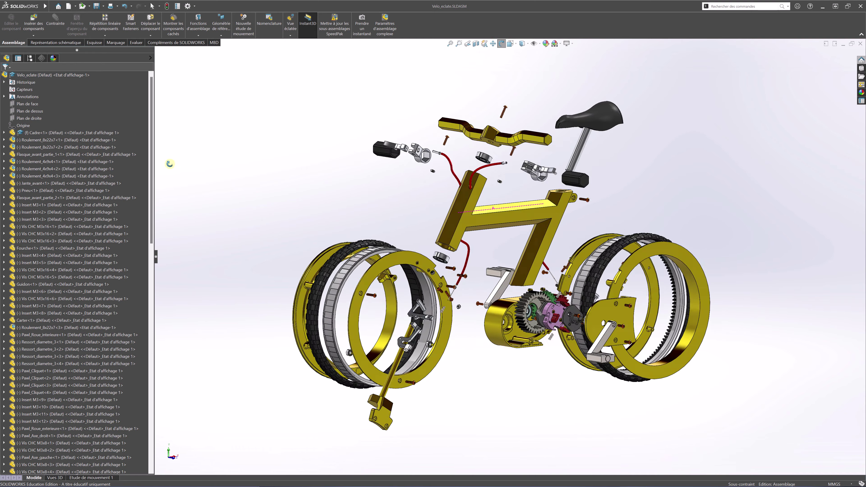
scroll(542, 304, "down", 15)
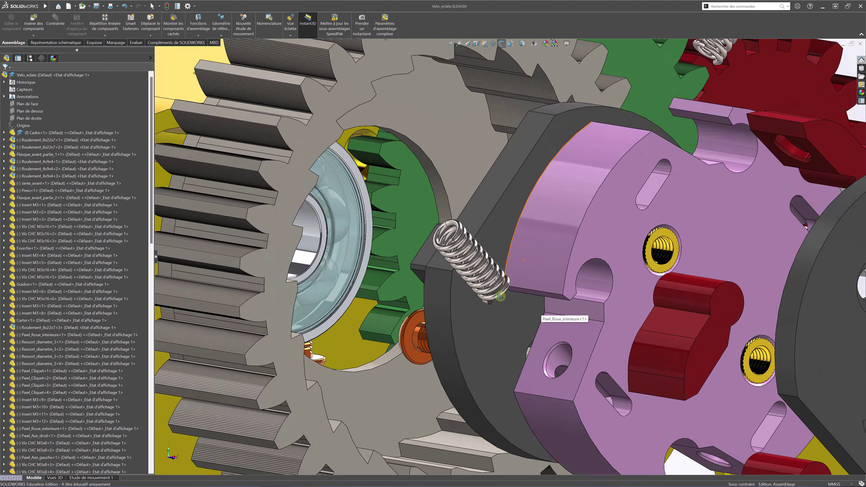
scroll(500, 297, "down", 10)
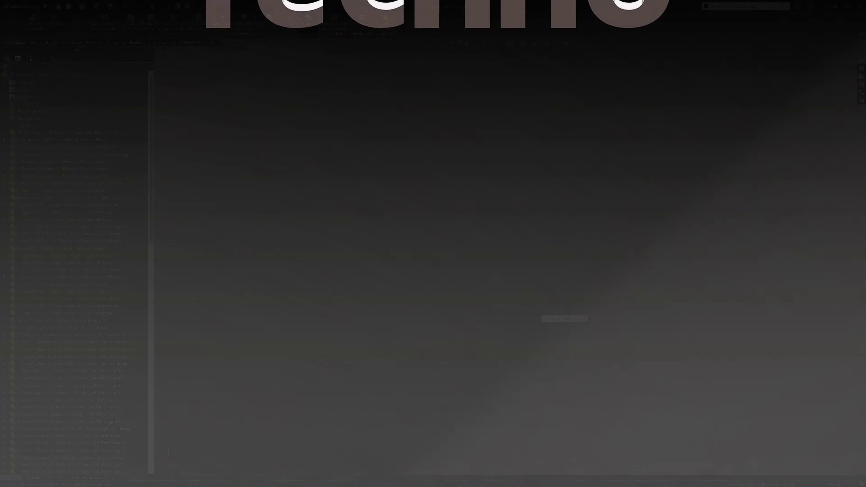